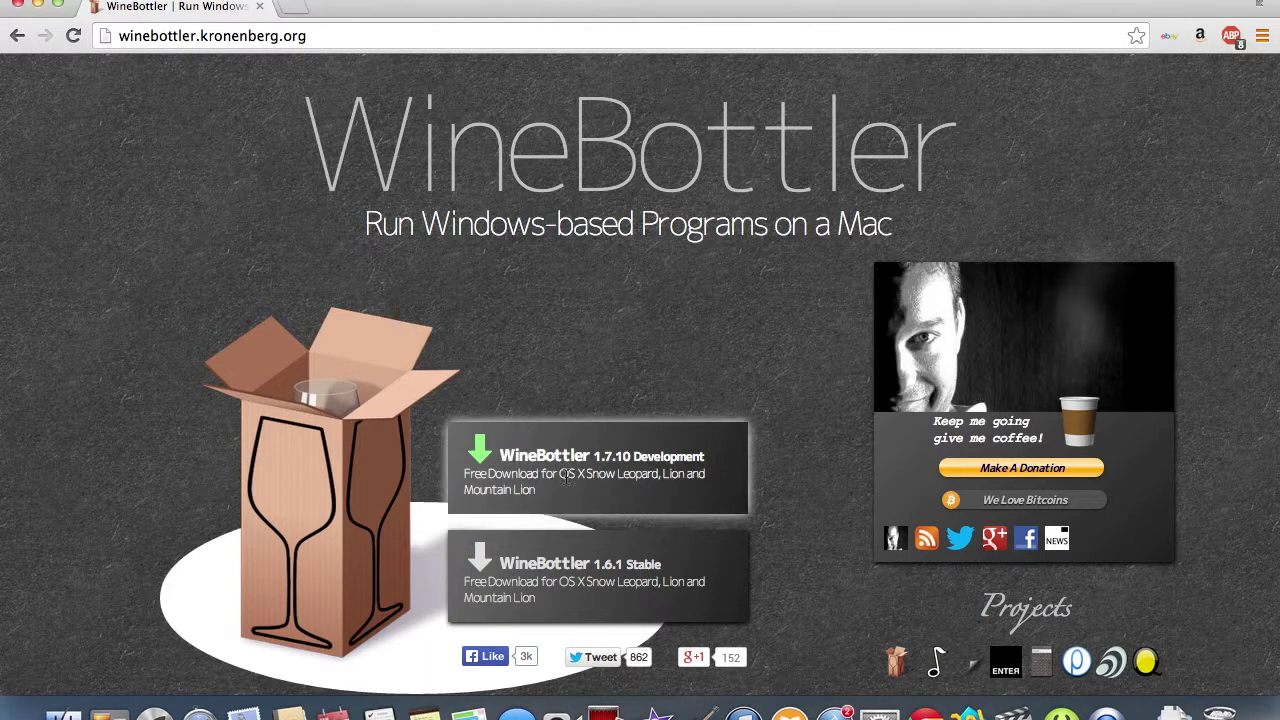
- Download WineBottler 1.7.10 Development and open the WineBottlerCombo_1.7.10.dmg disk image
left_click(540, 452)
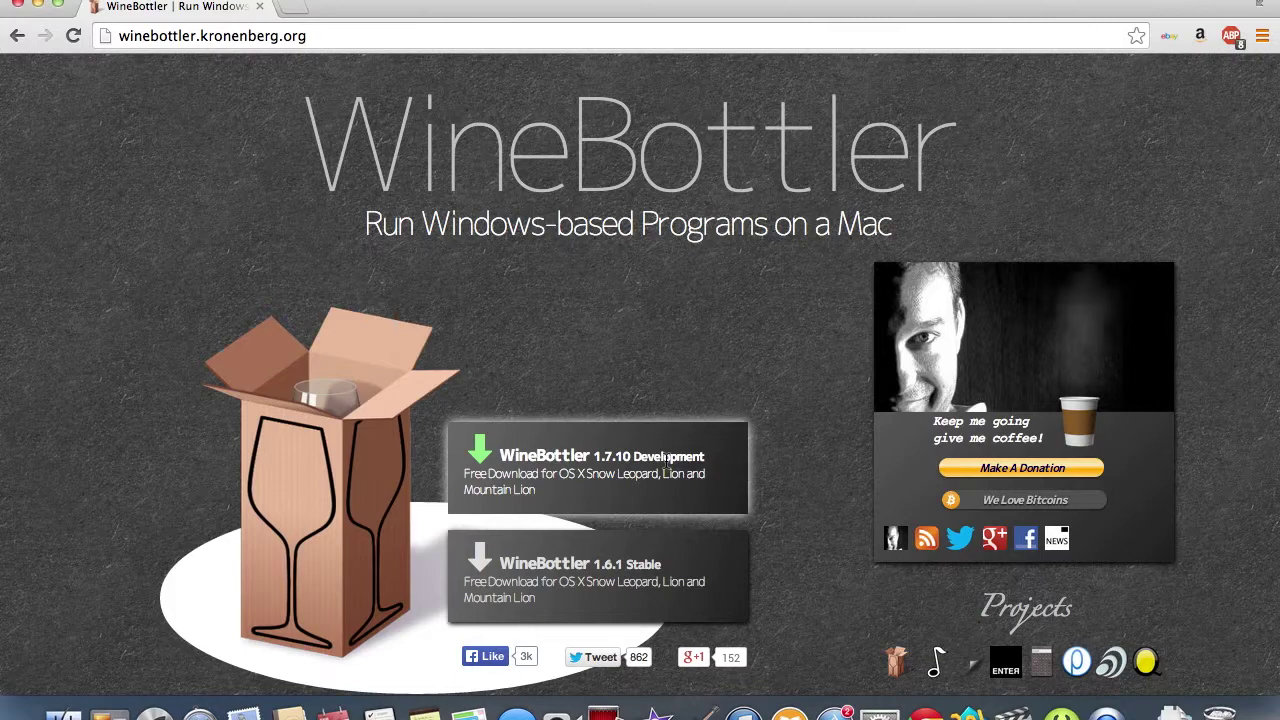
left_click(1176, 712)
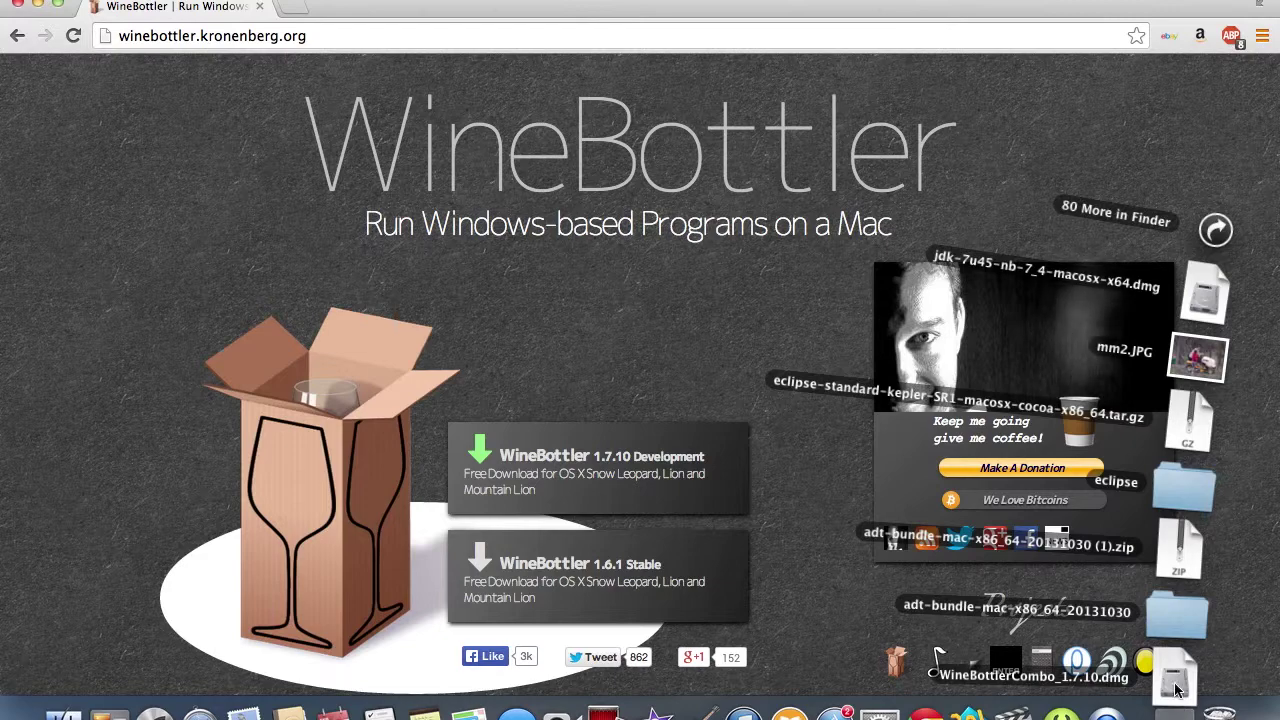
left_click(1176, 680)
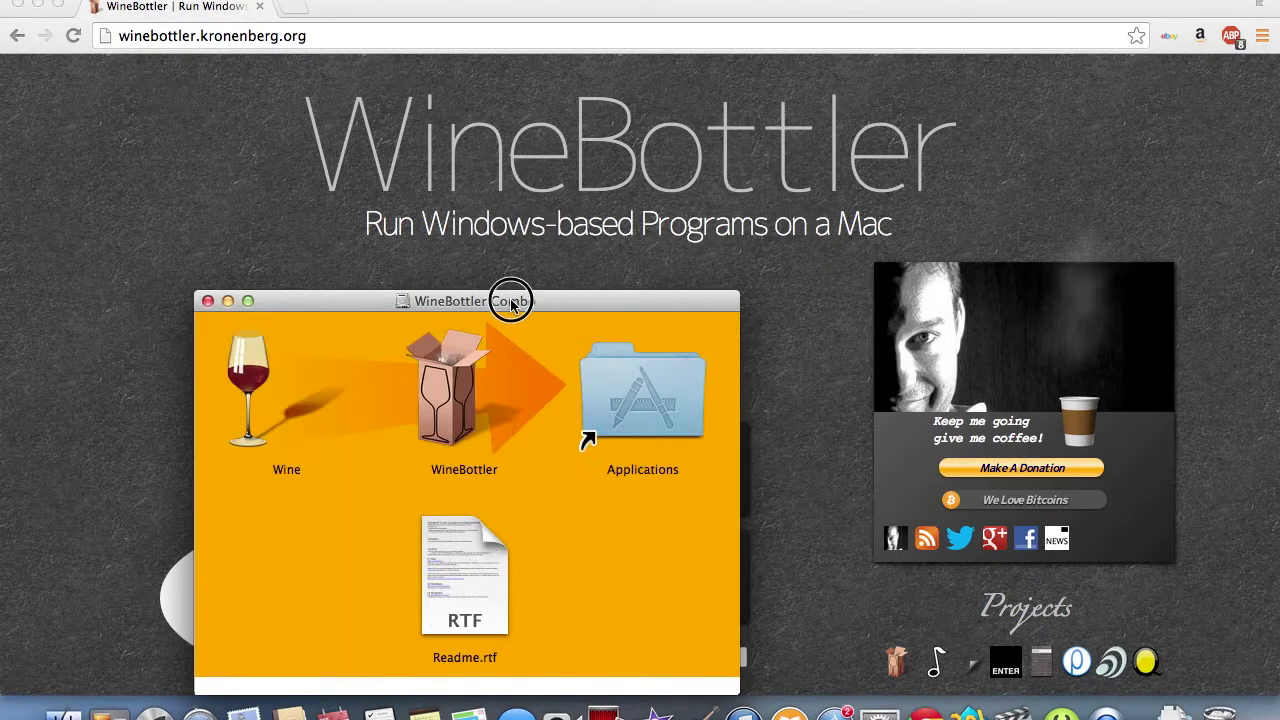
left_click_drag(509, 298, 591, 178)
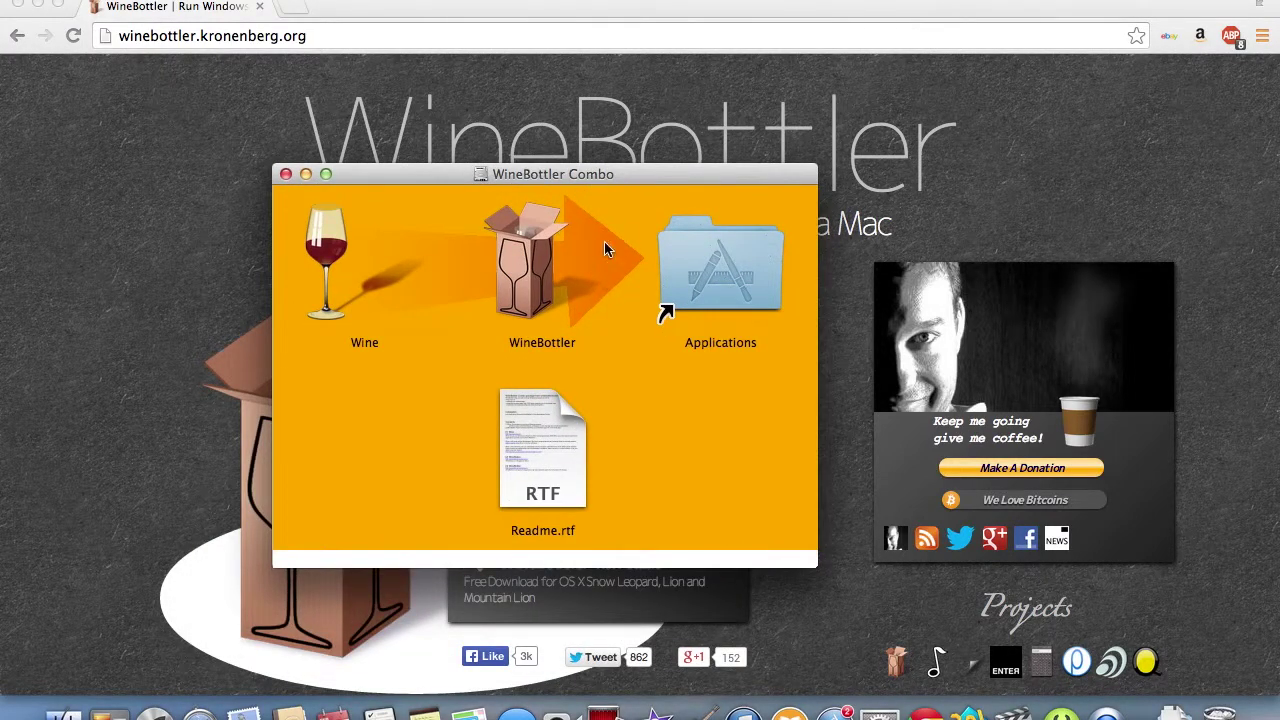
- Copy Wine, WineBottler and Readme.rtf from the disk image into Applications, replacing the existing Readme.rtf, and close the disk image window
left_click_drag(604, 242, 372, 430)
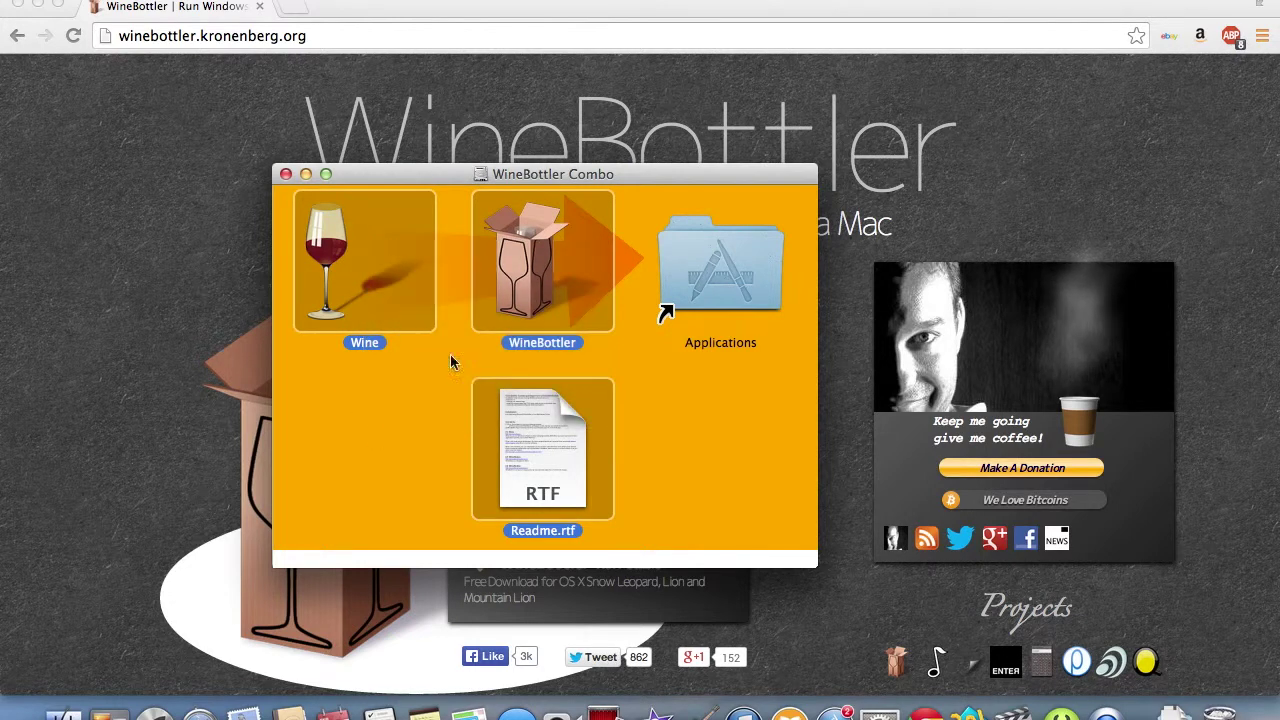
left_click_drag(563, 271, 720, 276)
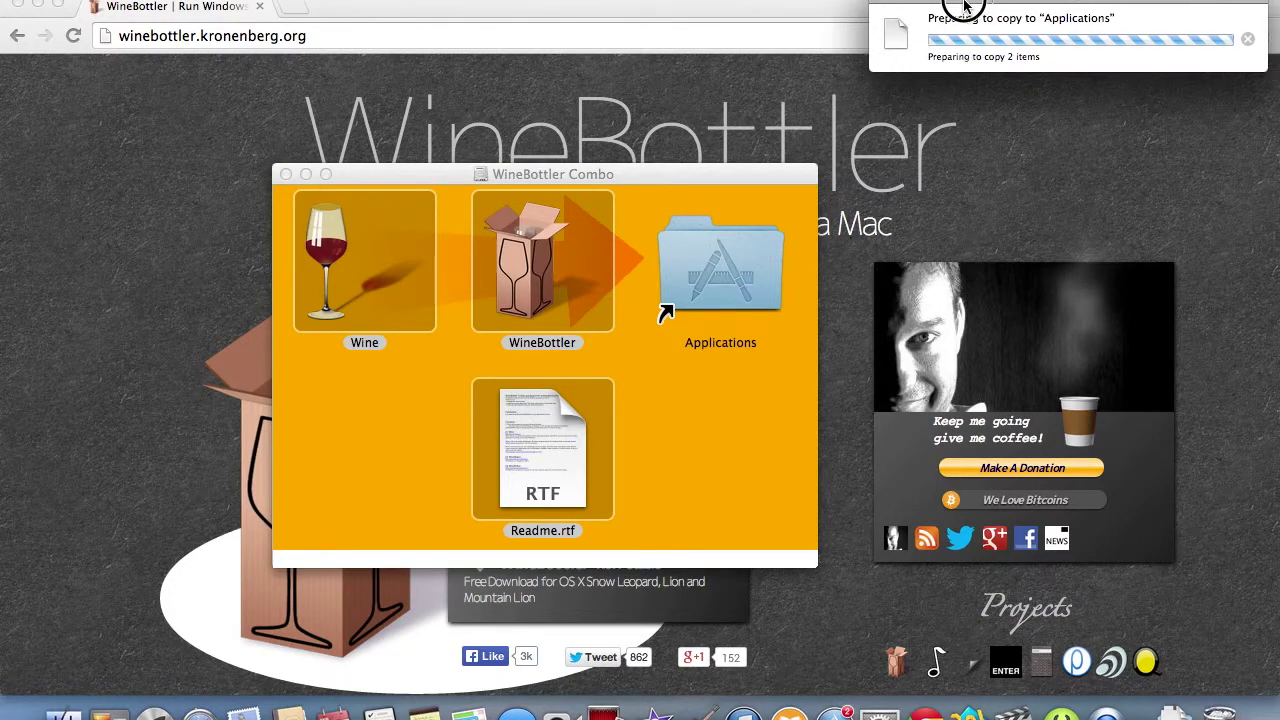
left_click_drag(965, 5, 684, 84)
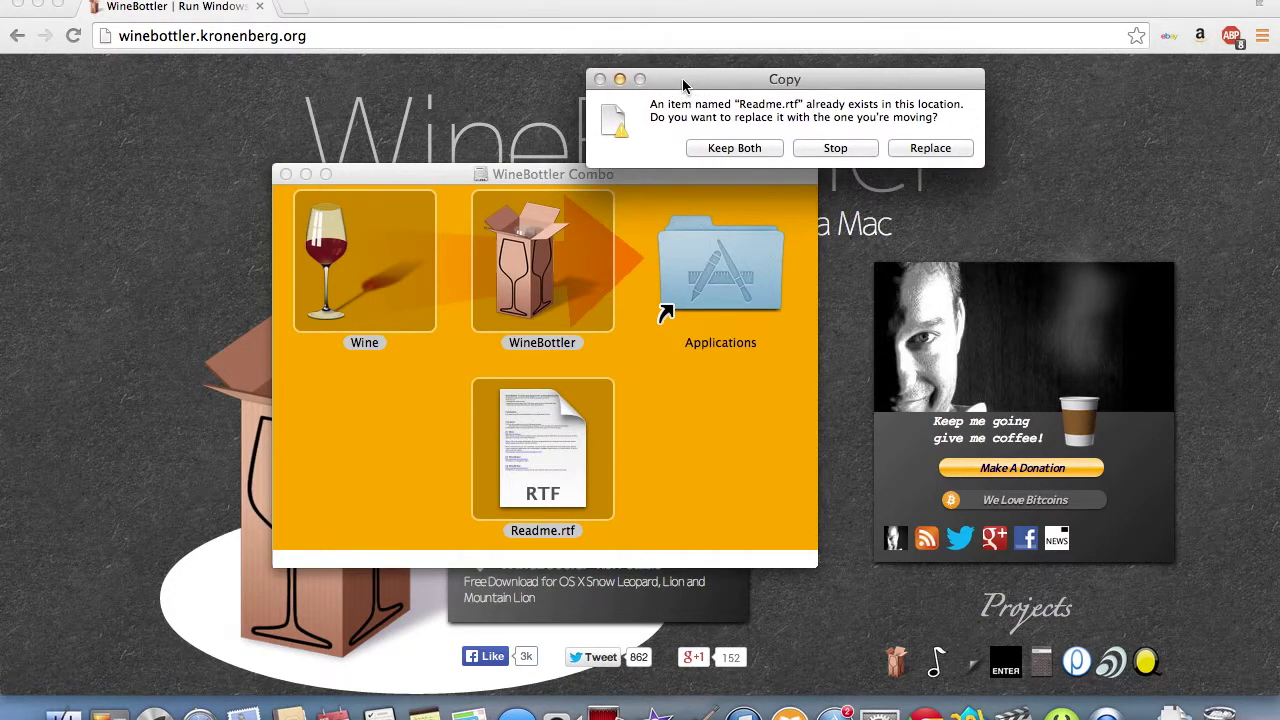
left_click(905, 150)
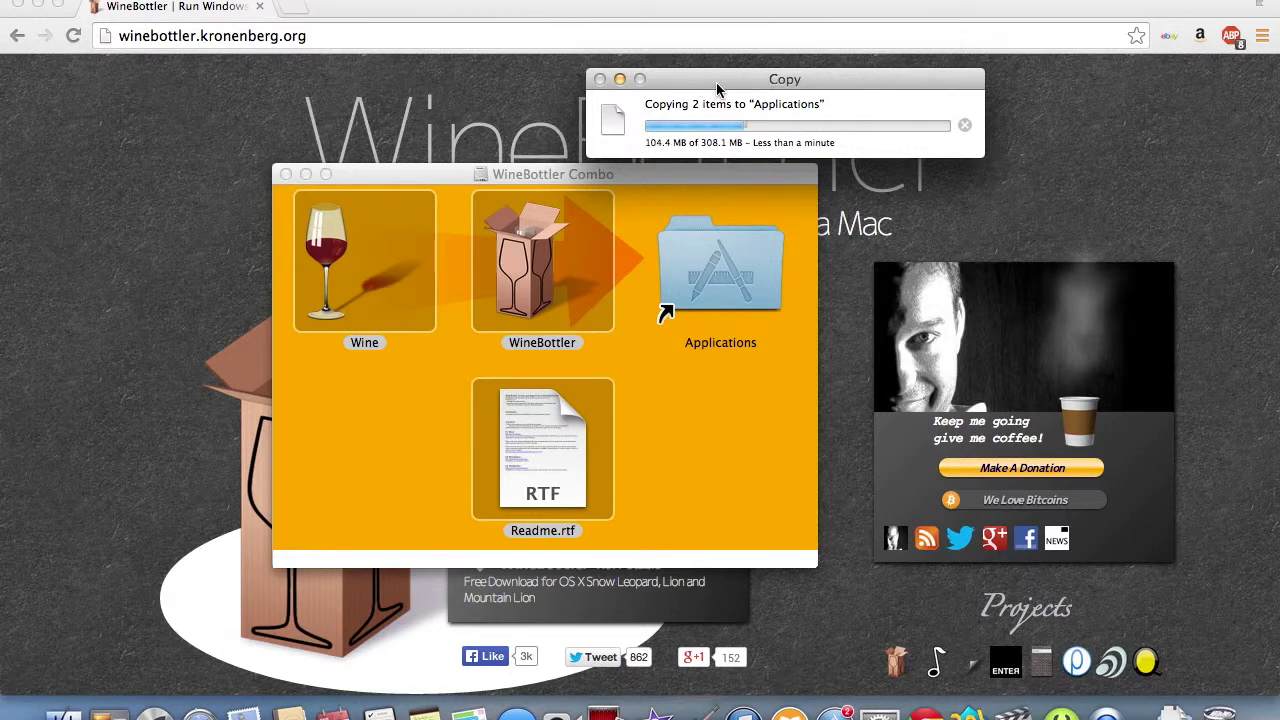
left_click_drag(717, 88, 590, 66)
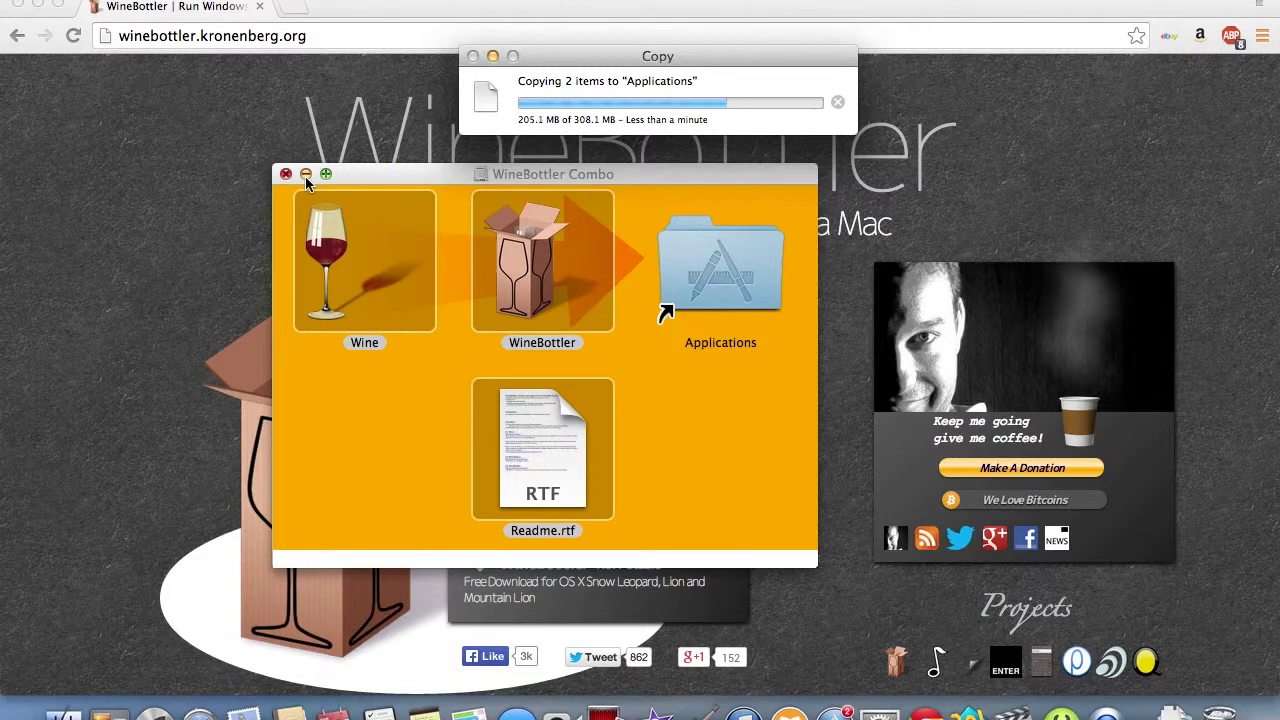
left_click(550, 62)
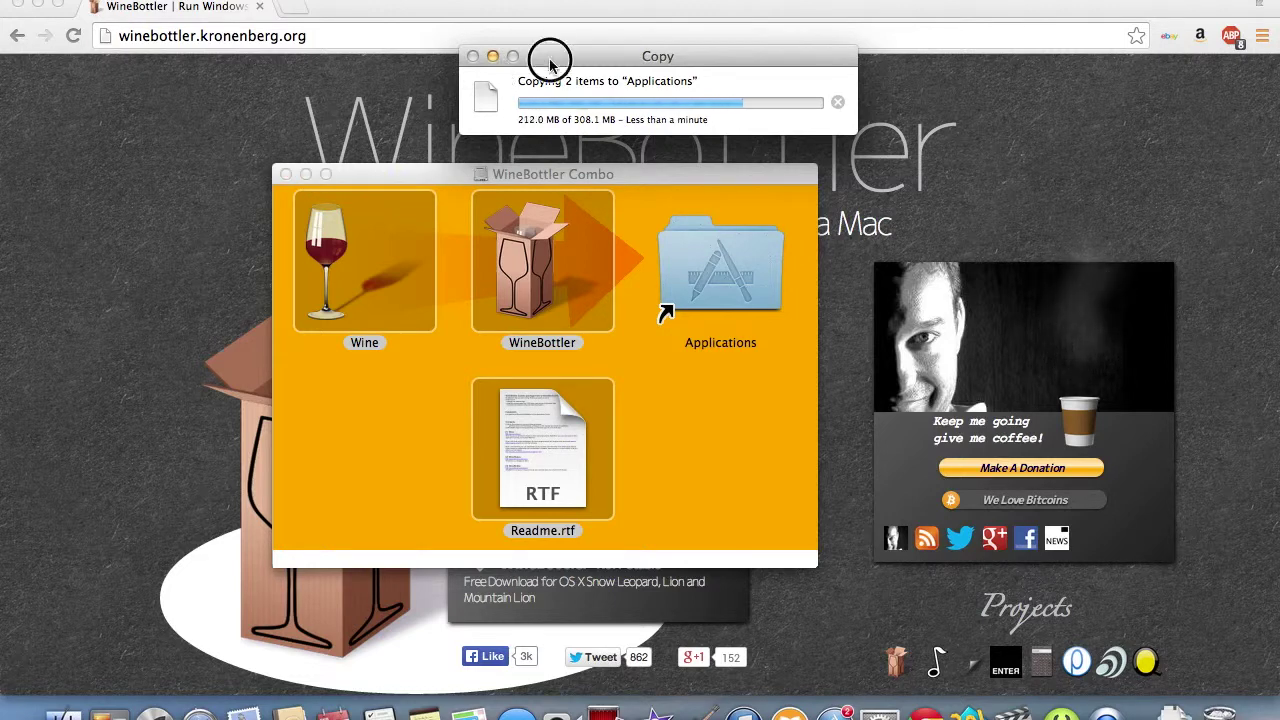
left_click_drag(550, 62, 619, 0)
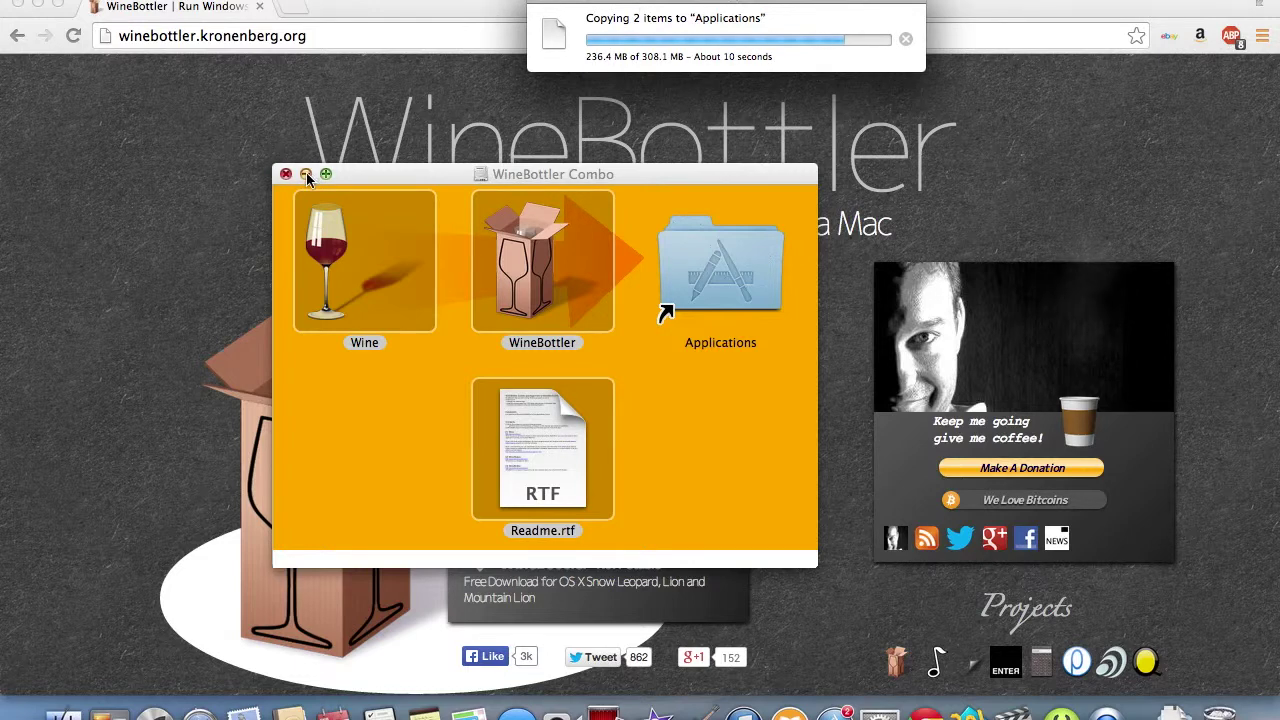
left_click_drag(724, 1, 636, 62)
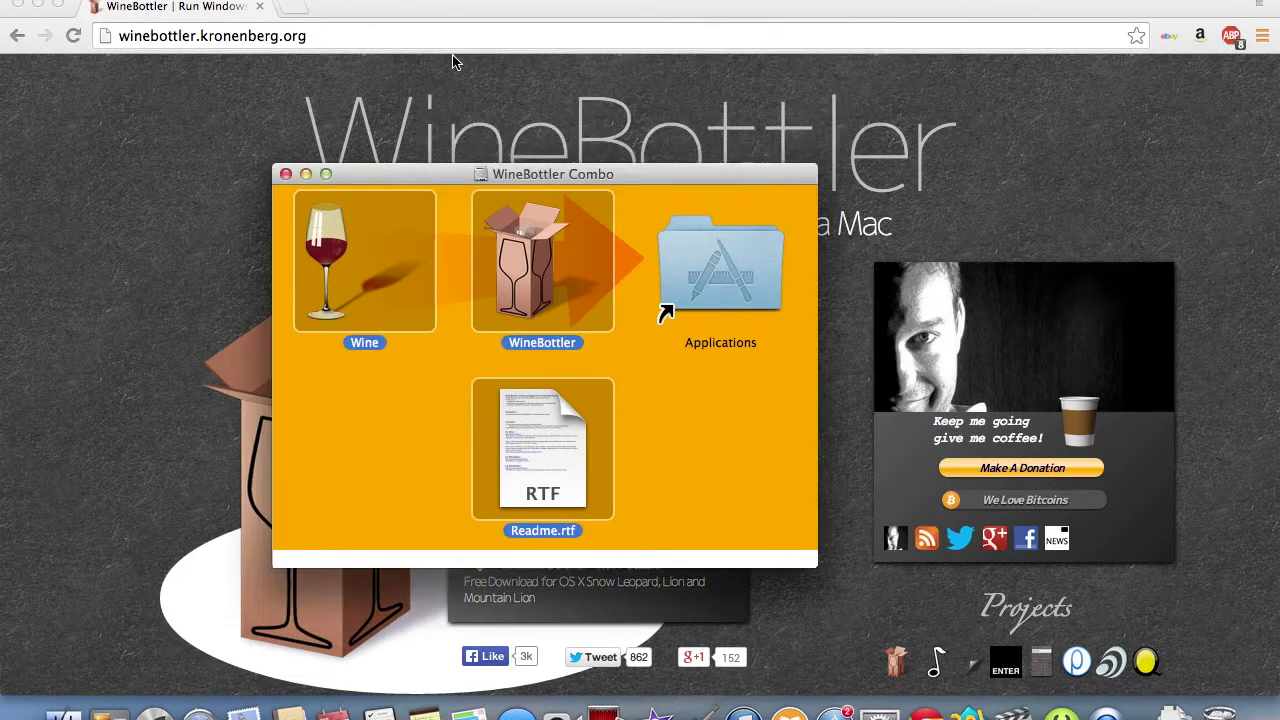
left_click(285, 175)
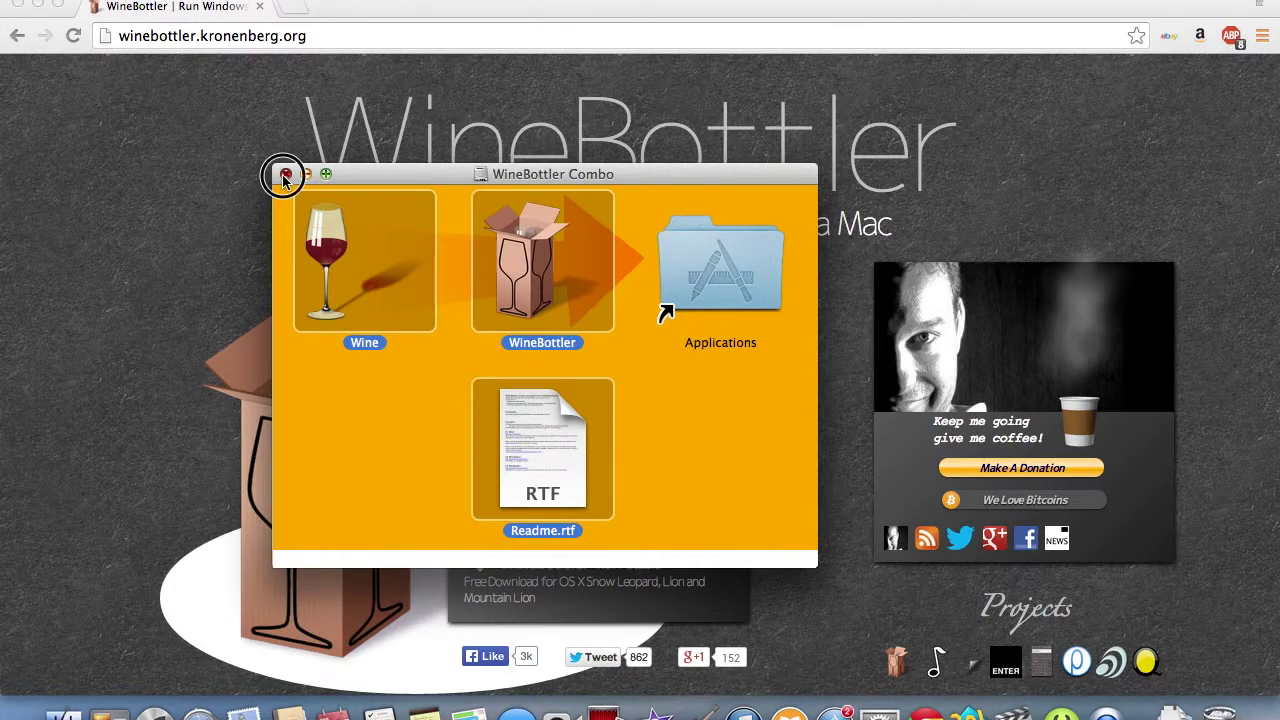
- Launch WineBottler from the installed applications and allow the internet-downloaded program to open
left_click(155, 712)
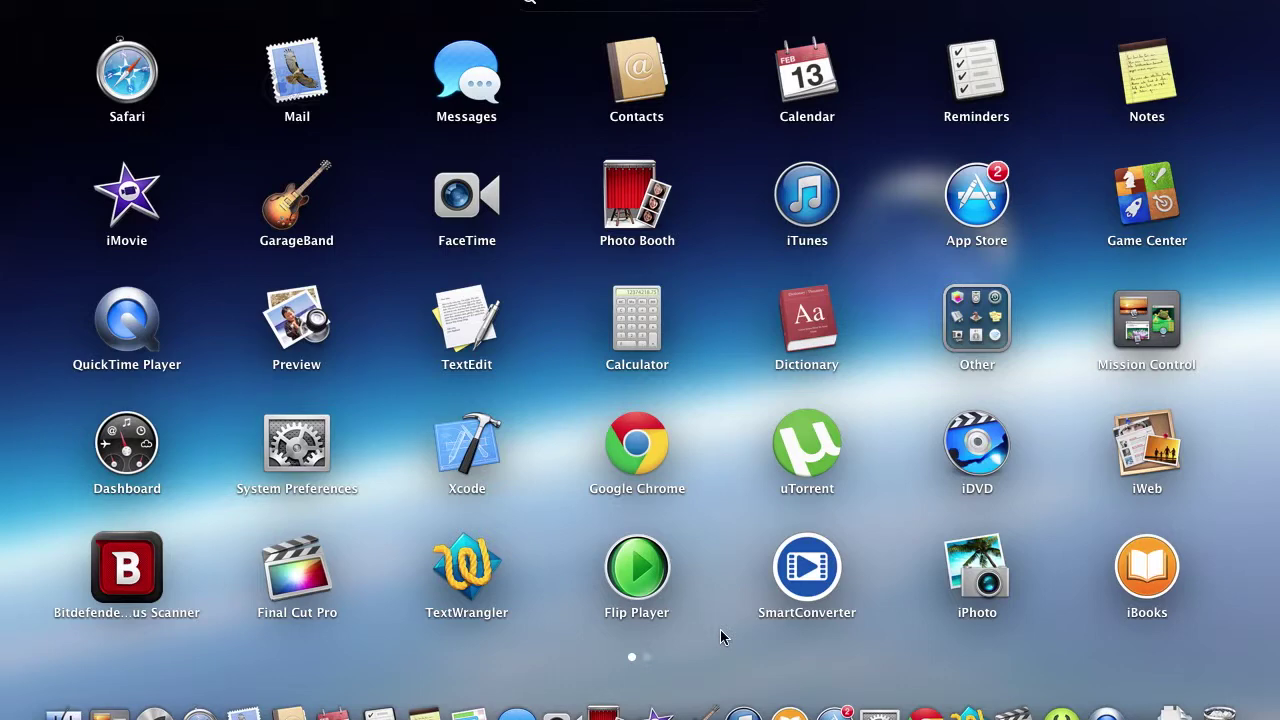
scroll(720, 630, "right", 2)
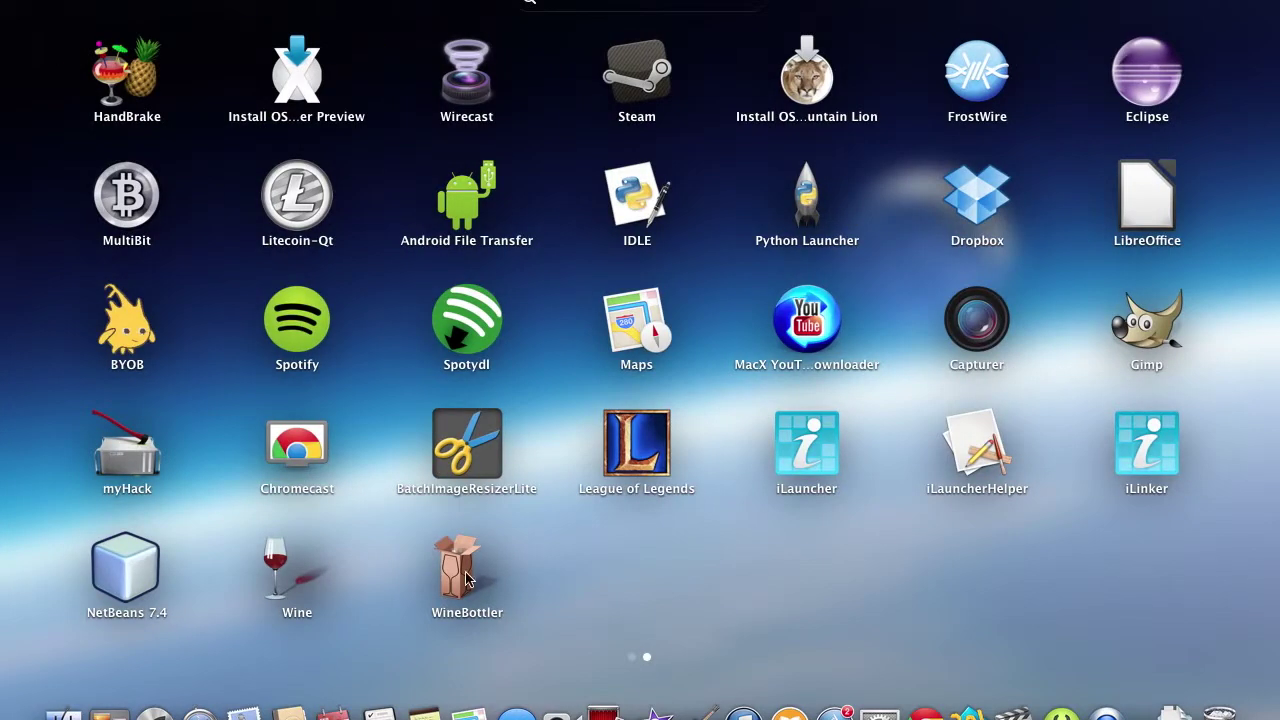
left_click(447, 574)
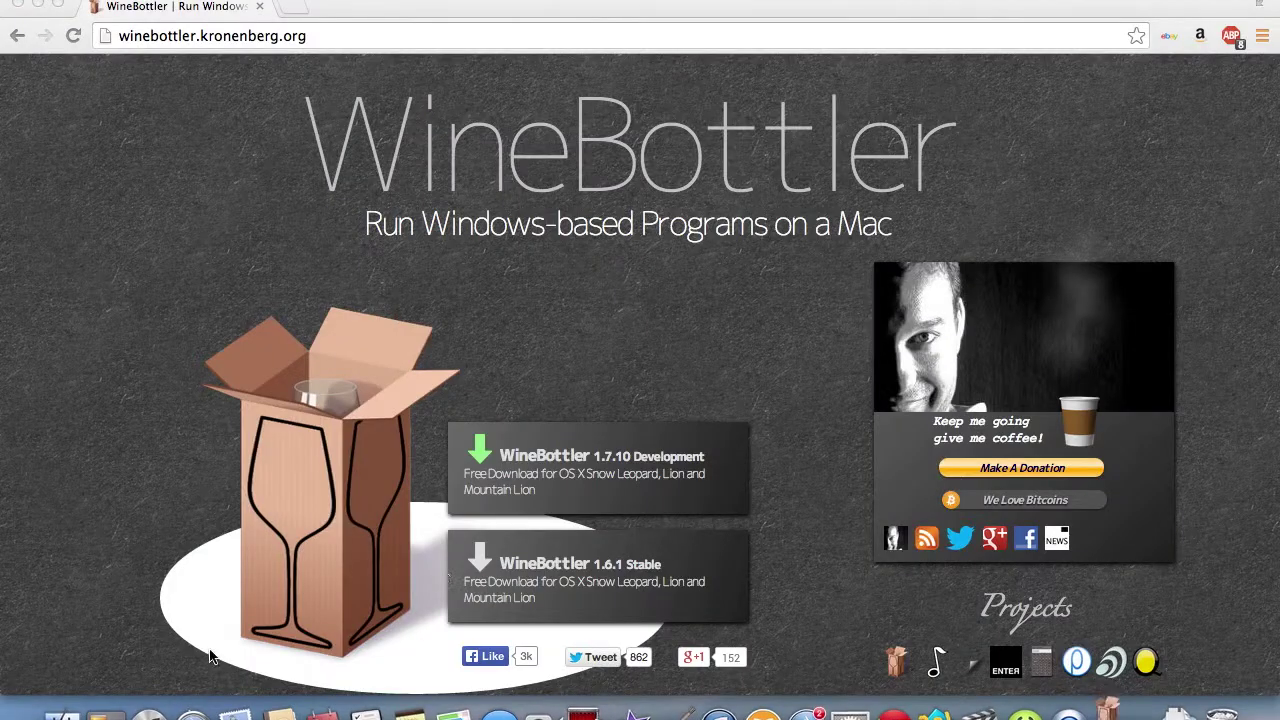
left_click(62, 712)
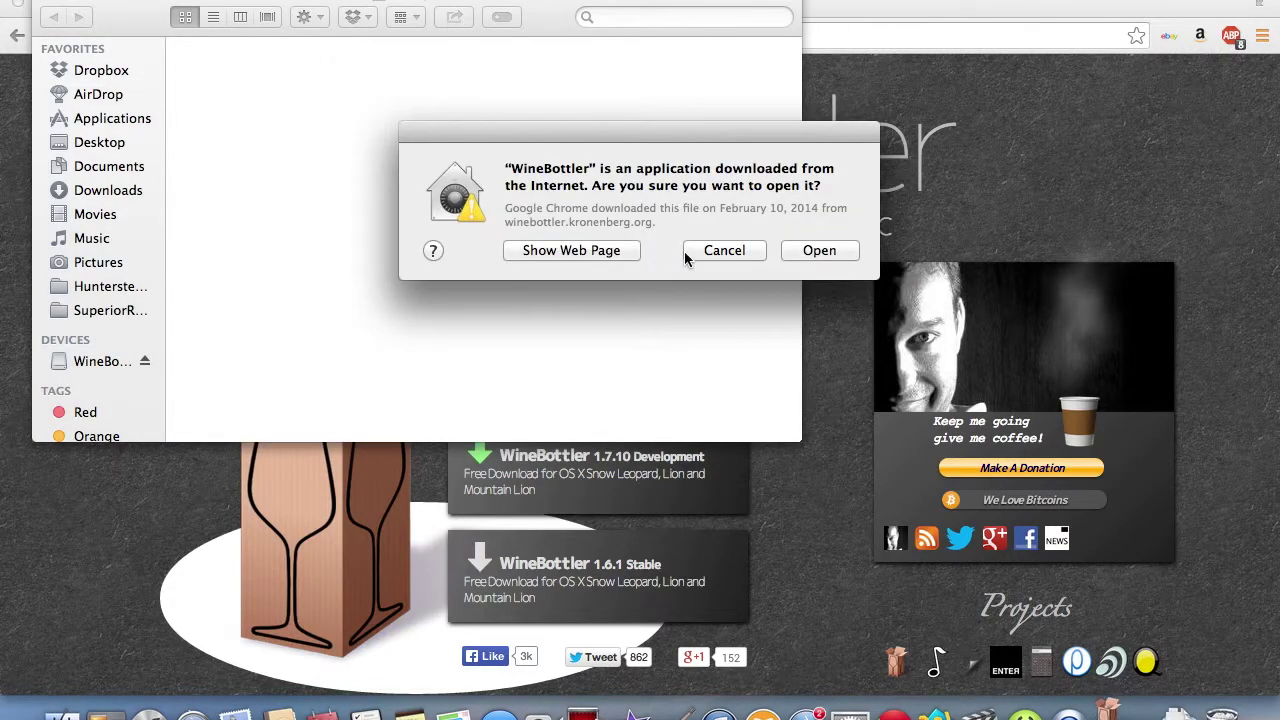
left_click(807, 251)
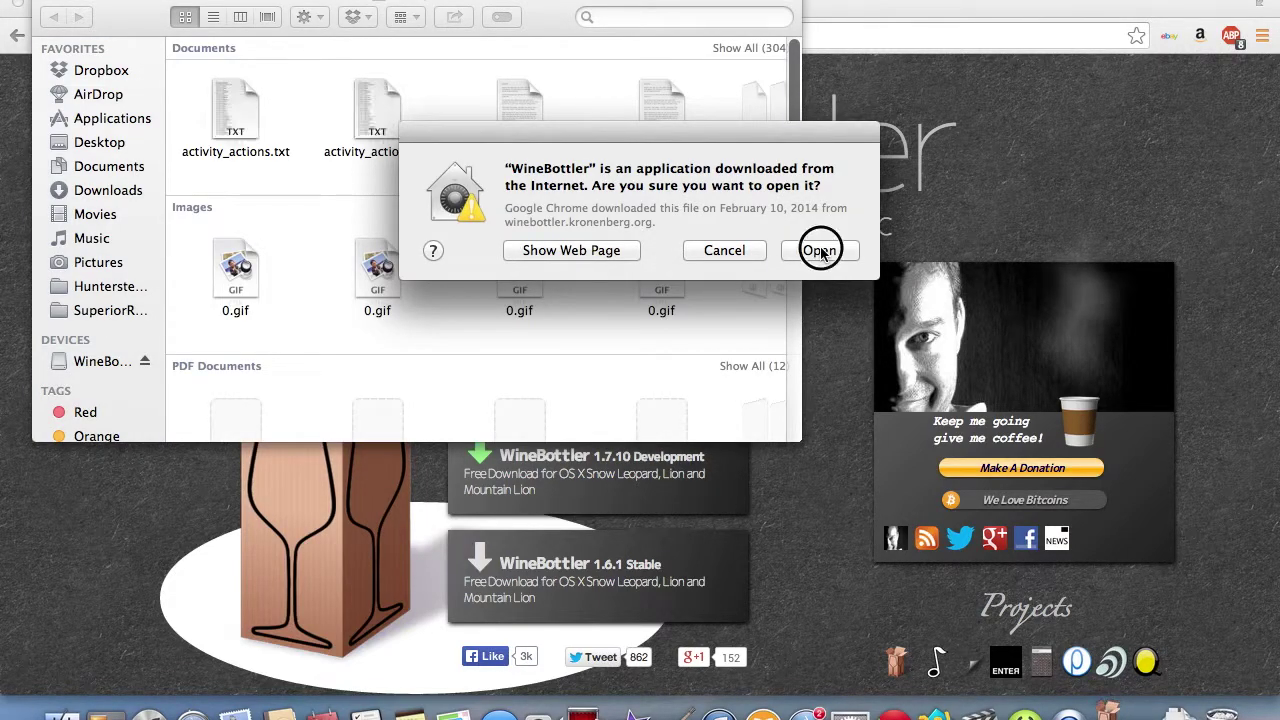
- Look for Wine and WineBottler in the Applications folder, and close the Finder window
left_click(101, 121)
left_click(101, 121)
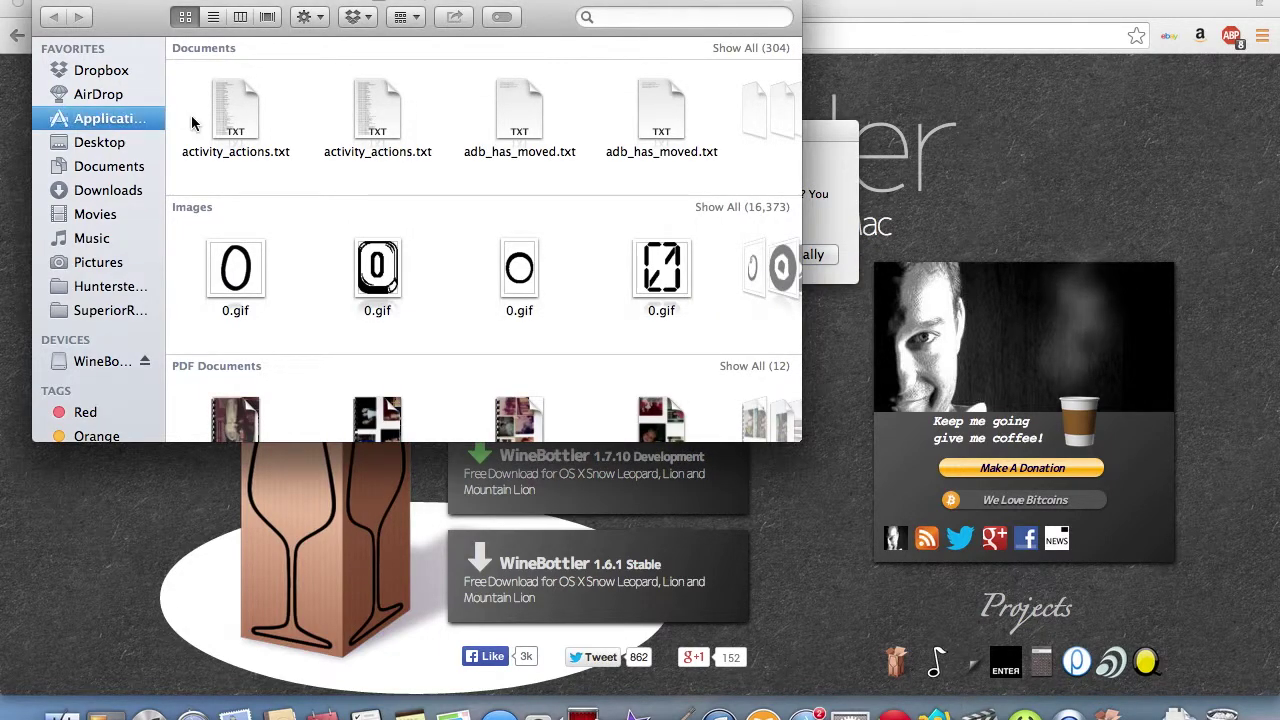
scroll(449, 205, "down", 10)
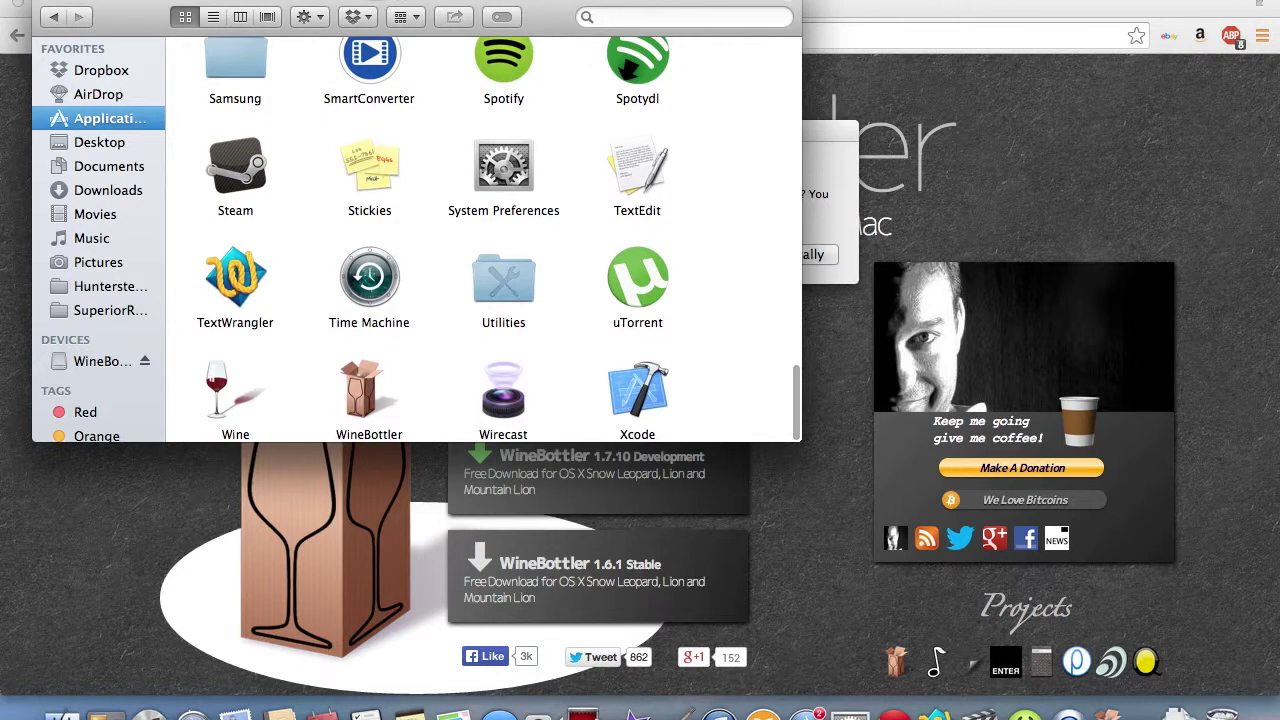
left_click(48, 3)
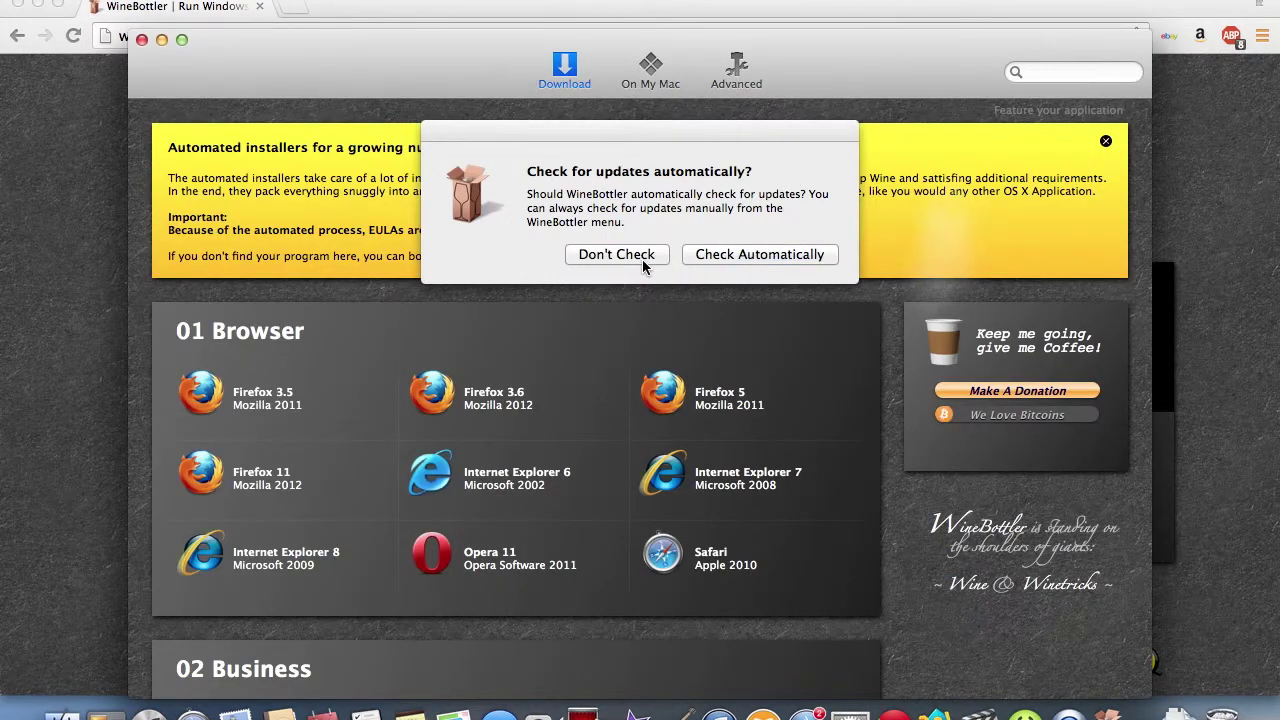
- Decline WineBottler's automatic update checks, and look over its On My Mac and Advanced sections before closing the window
left_click(616, 255)
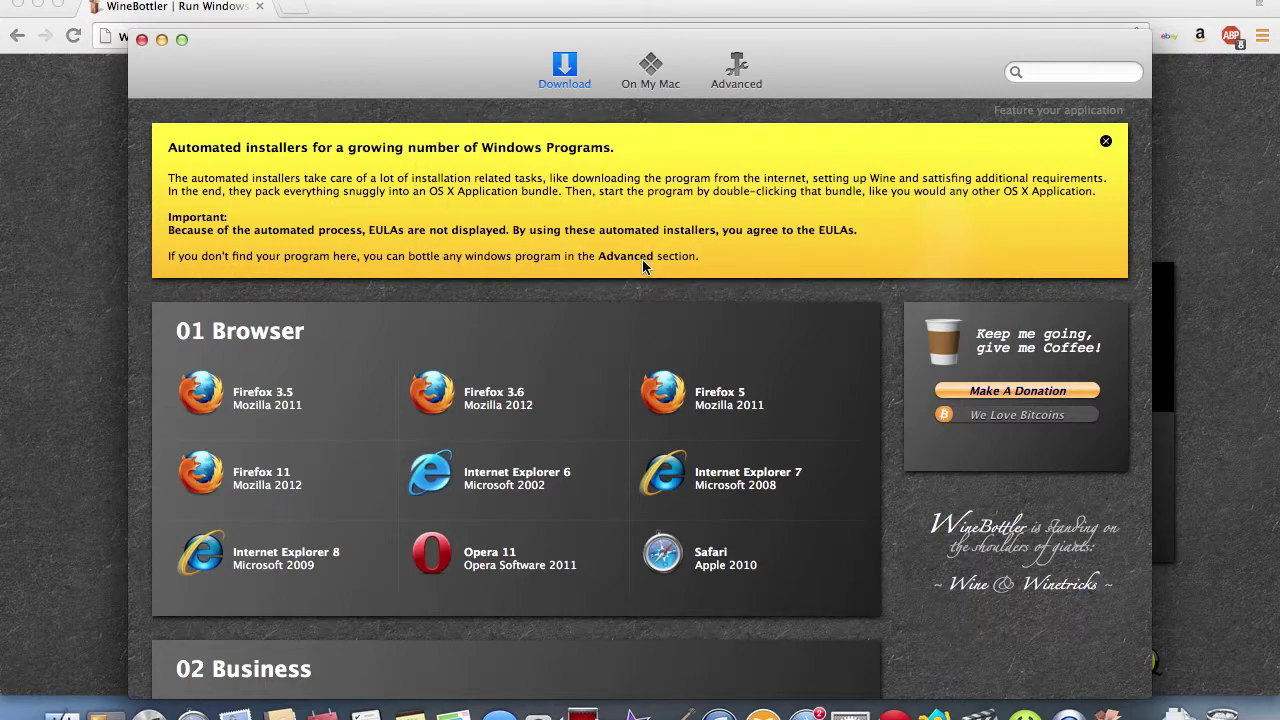
left_click(655, 70)
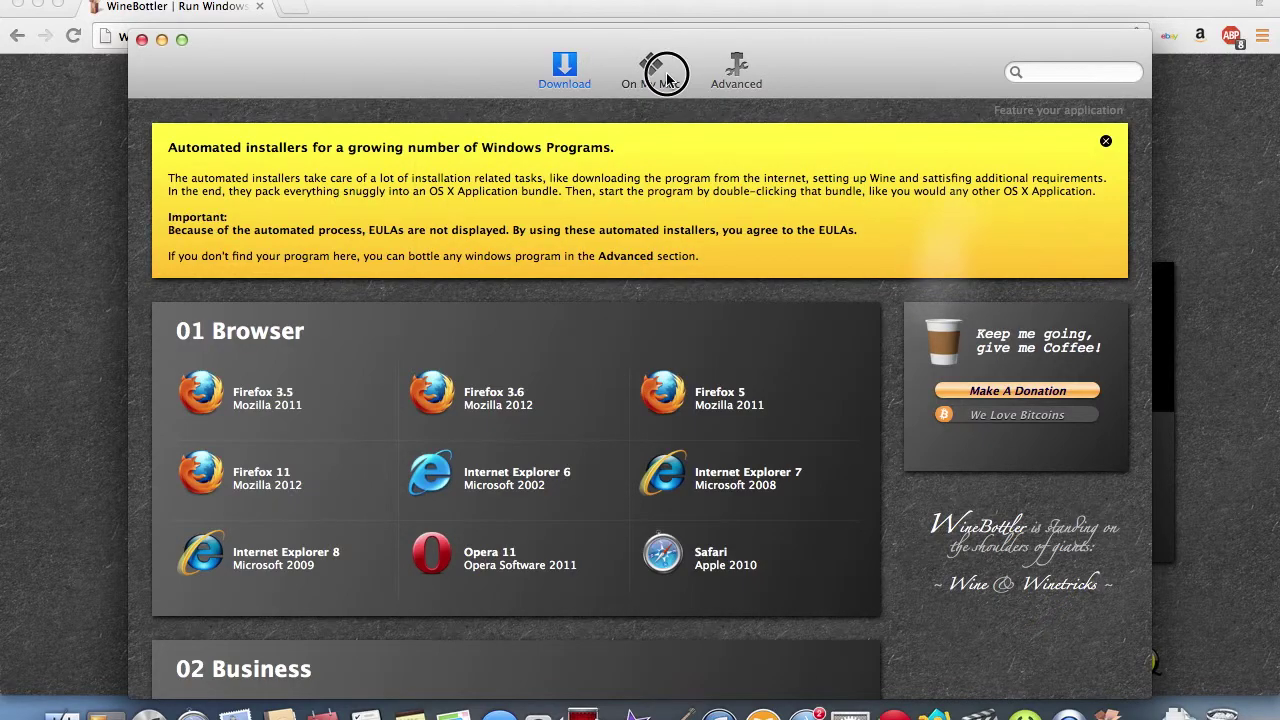
left_click(736, 68)
left_click(559, 78)
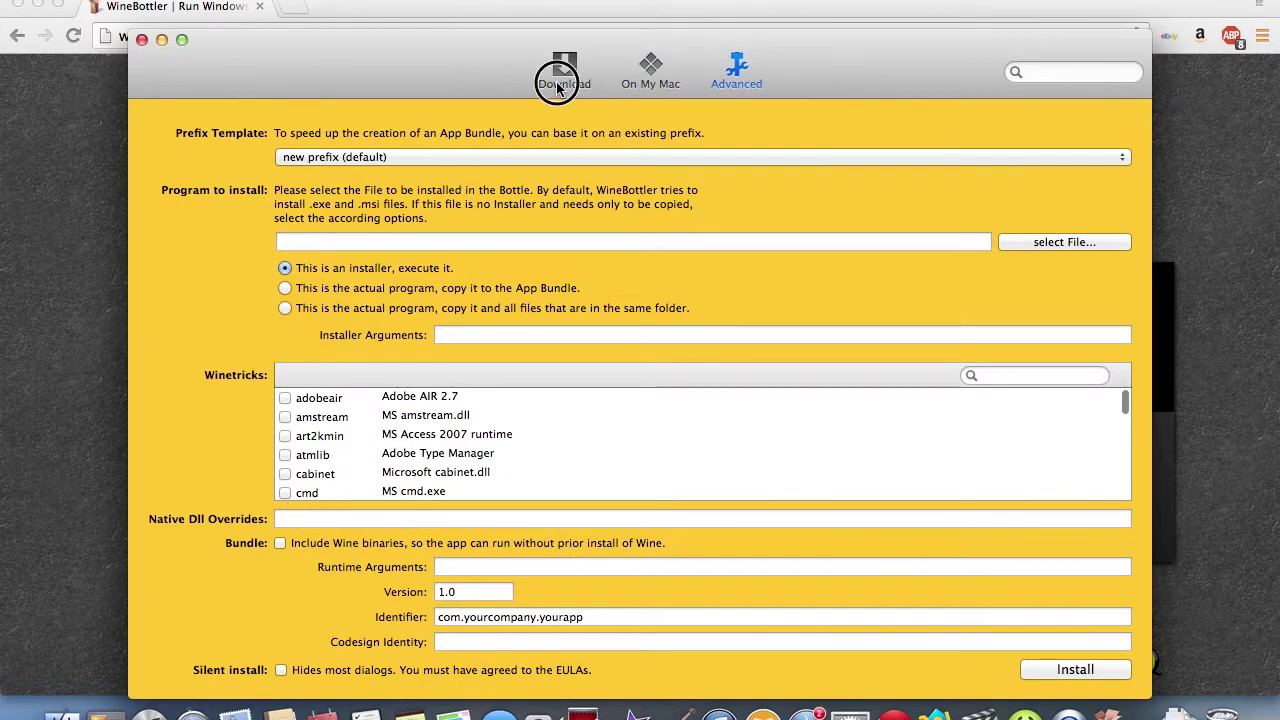
left_click(141, 44)
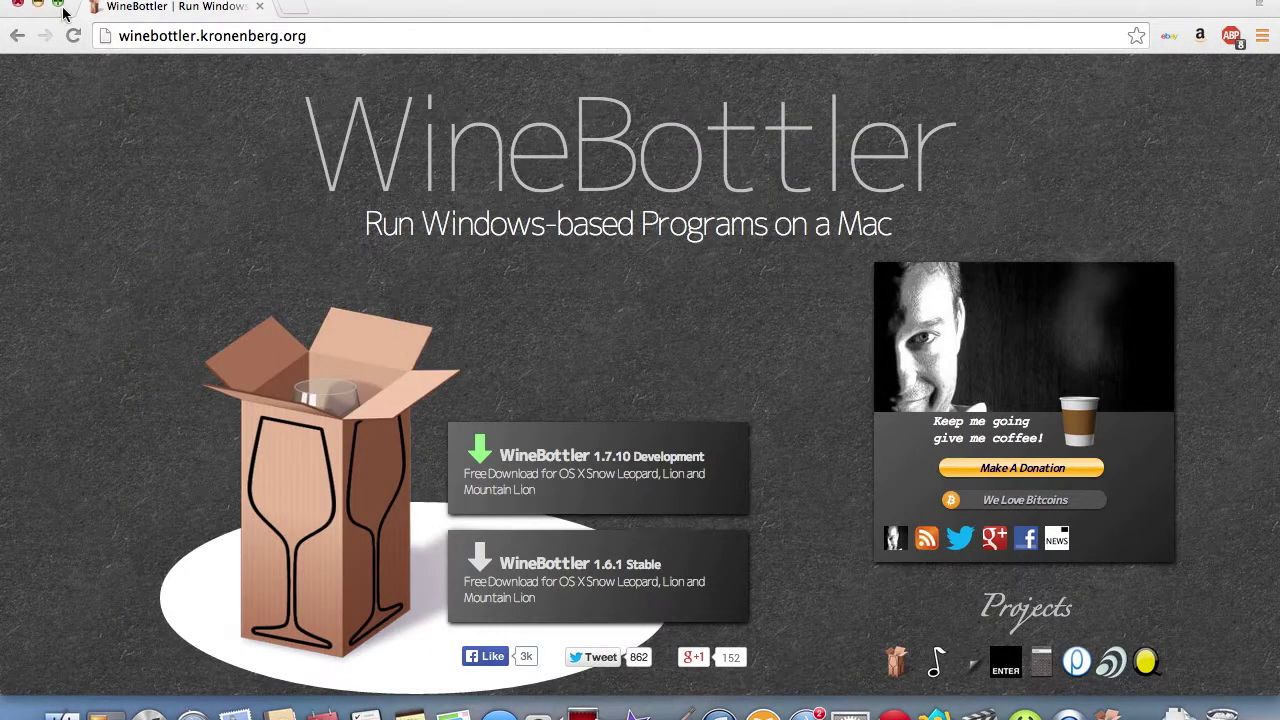
- Minimise the browser and open the TI 83 Calculator folder on the desktop to locate vti83.exe
left_click(37, 5)
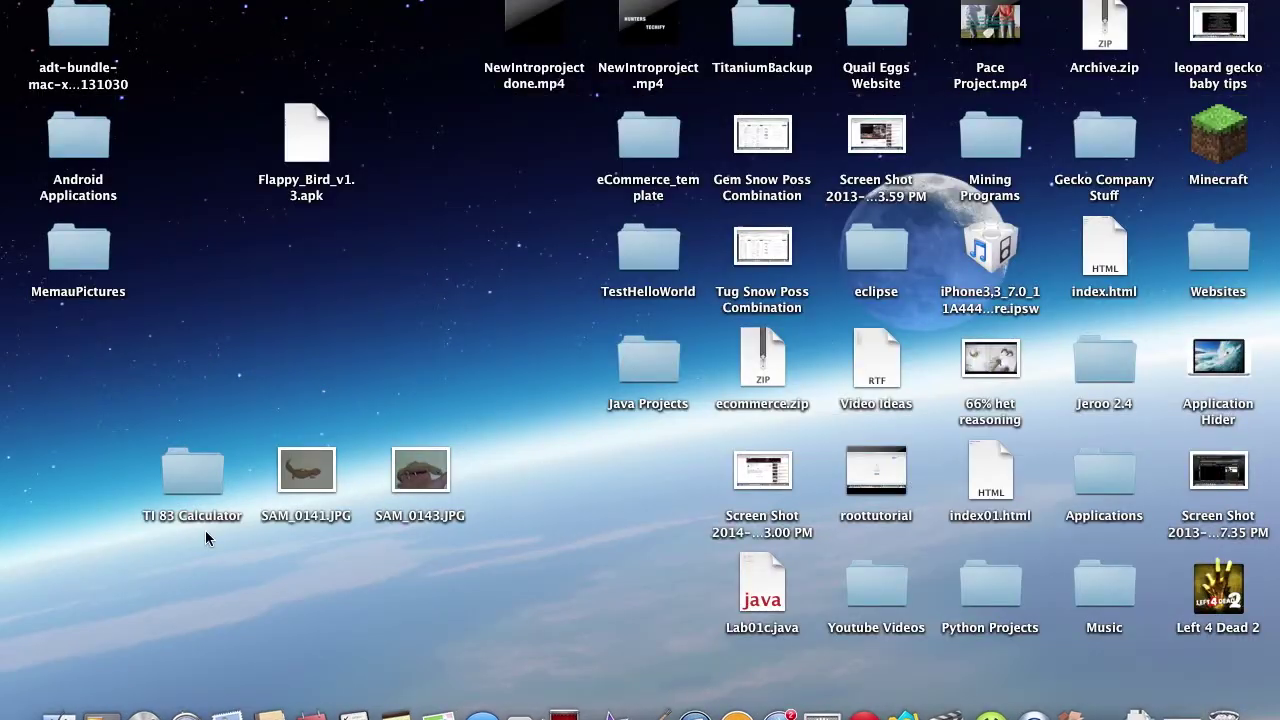
double_click(176, 482)
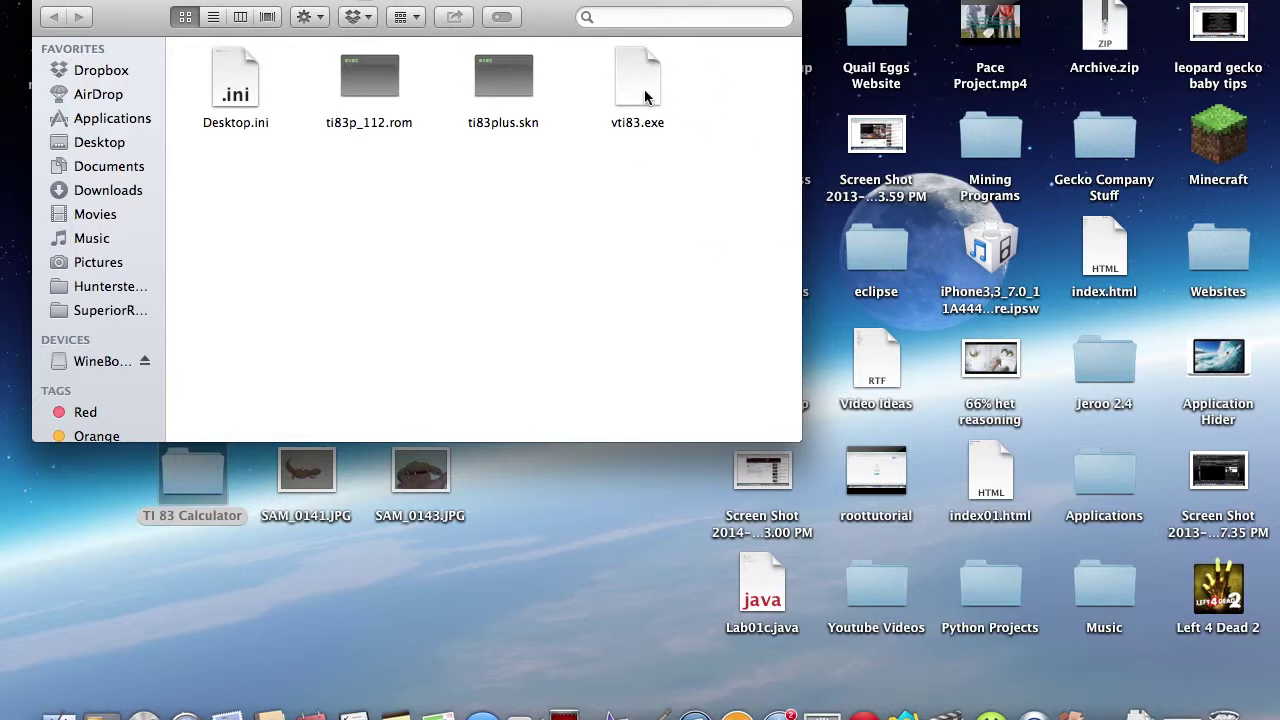
left_click(645, 90)
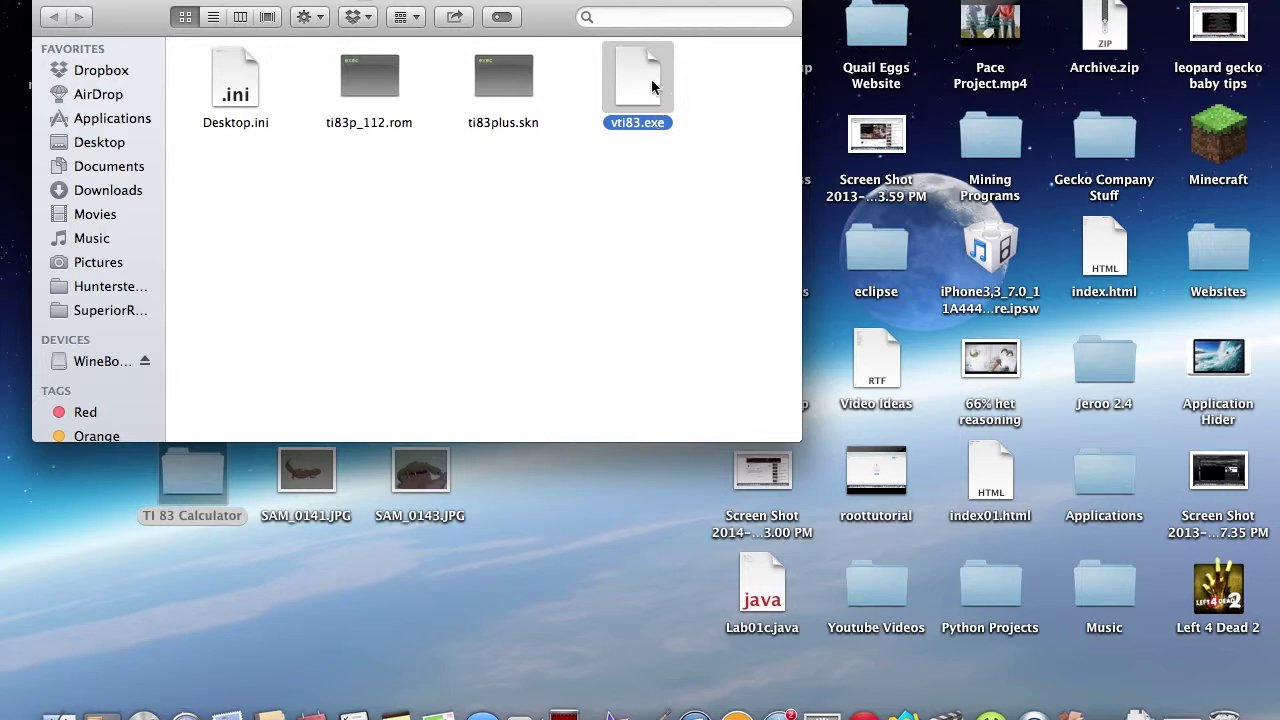
left_click(697, 155)
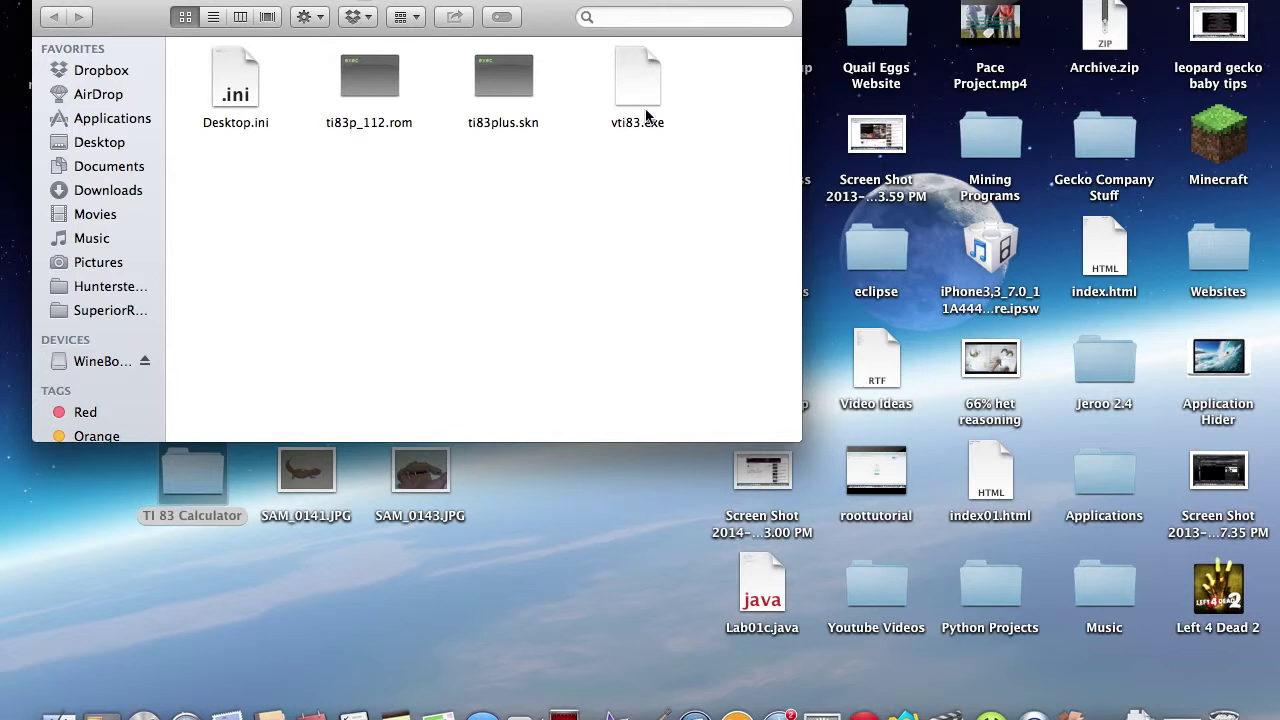
- Open vti83.exe with Wine to run the TI-83 Plus calculator emulator
left_click(645, 78)
right_click(645, 78)
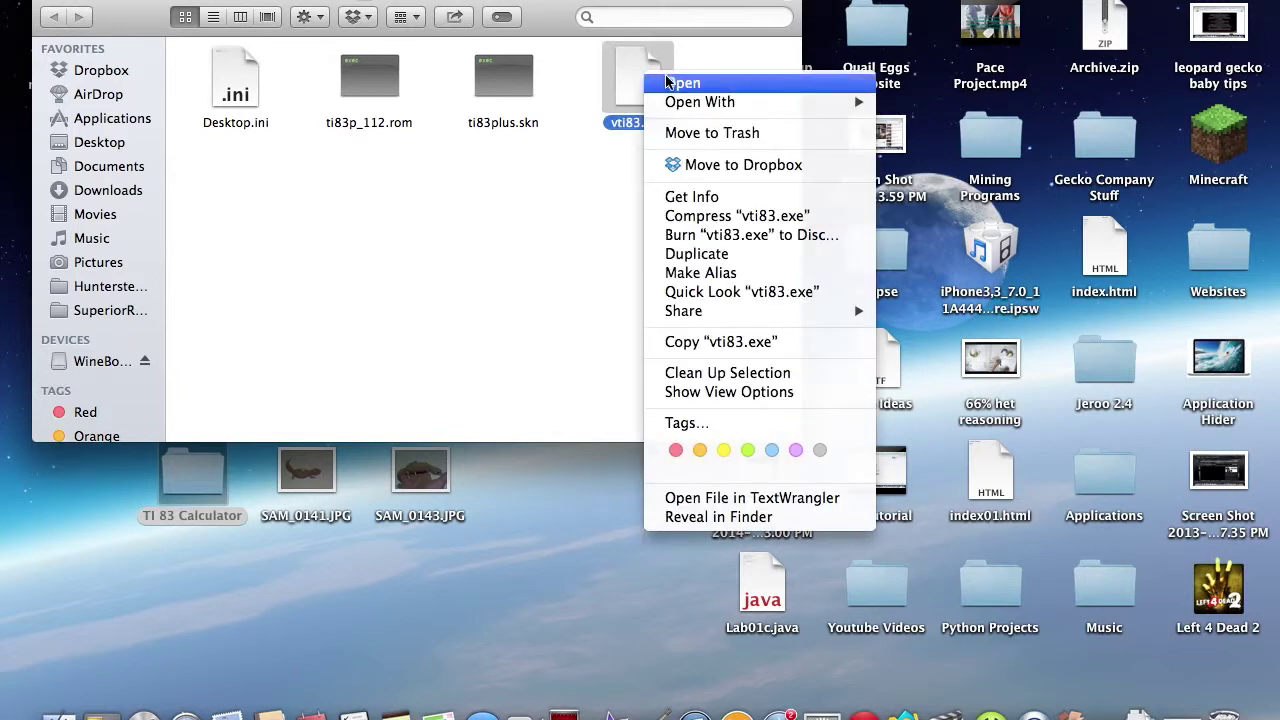
mouse_move(866, 101)
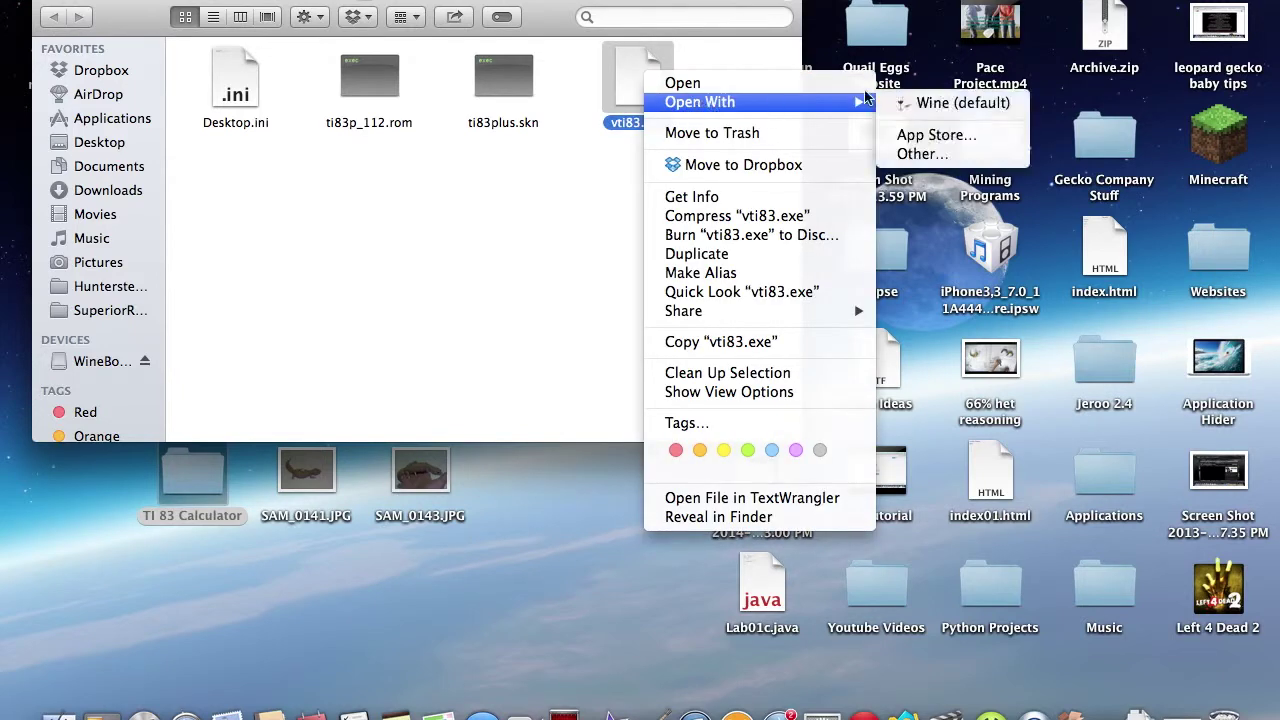
left_click(930, 104)
left_click_drag(714, 143, 760, 213)
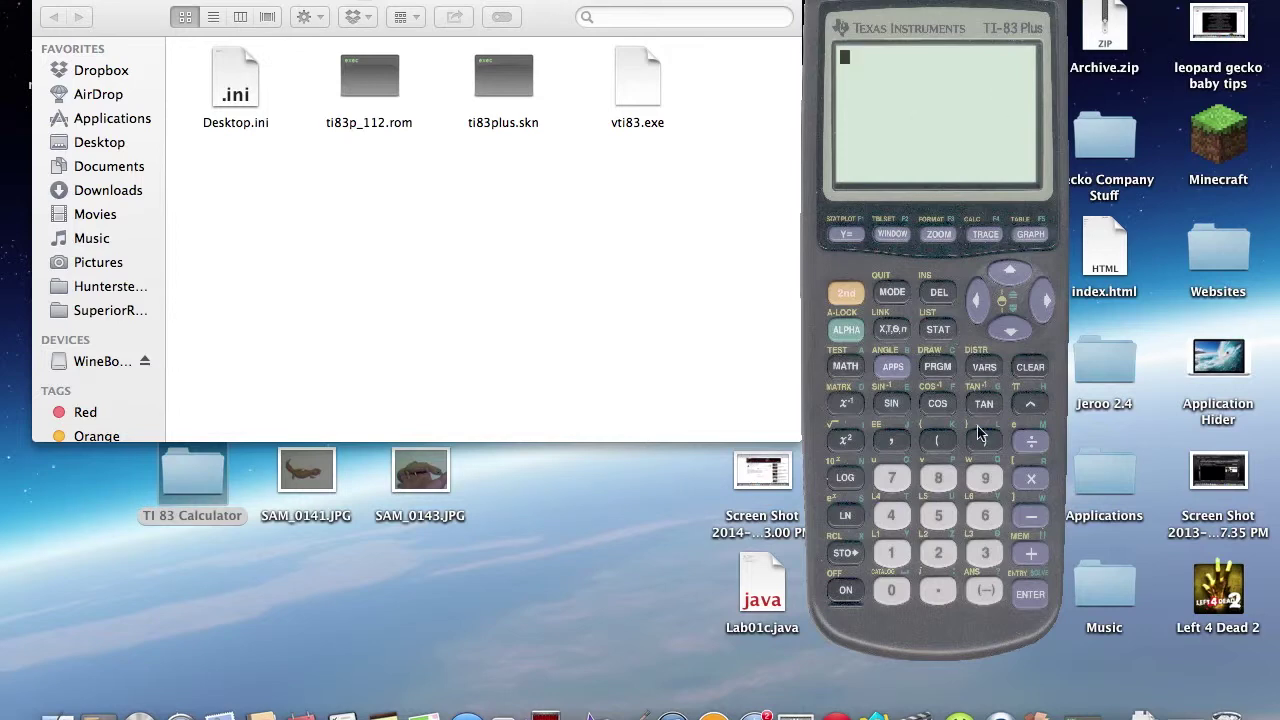
- Calculate 2+2 on the emulated TI-83 Plus
left_click(939, 551)
left_click(1033, 590)
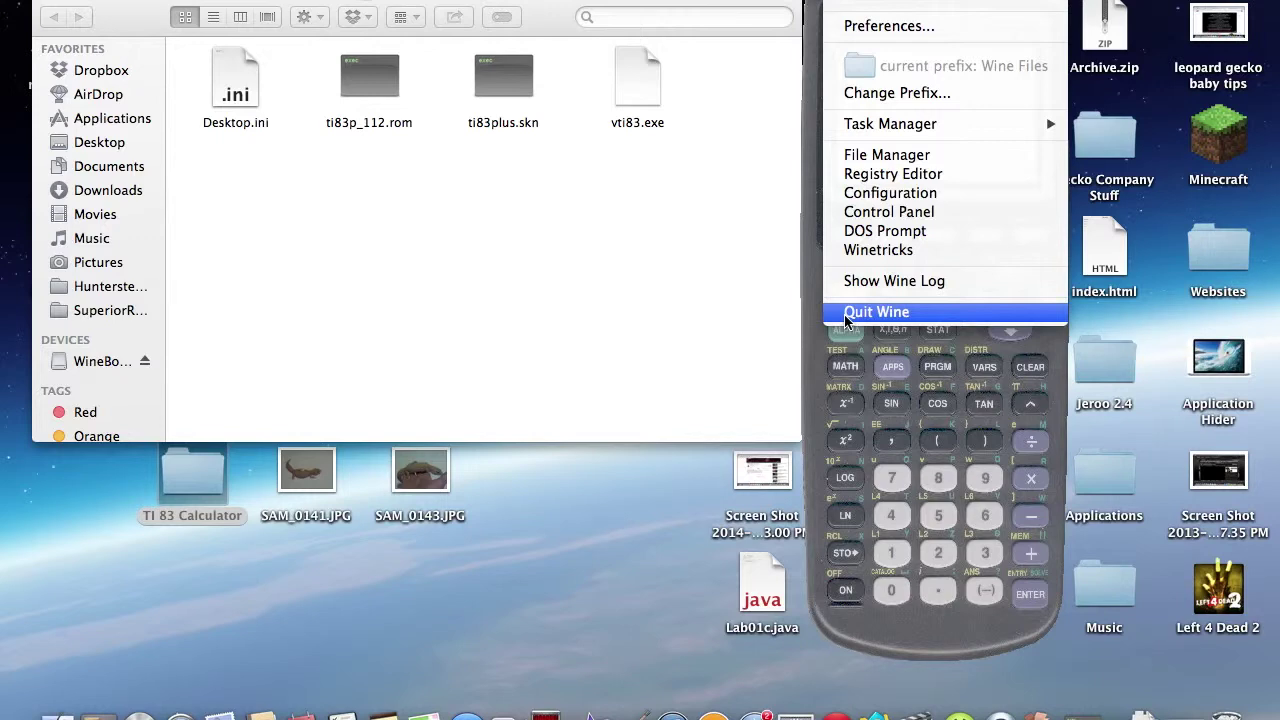
- Quit Wine, confirming that running Windows programs are terminated, and quit WineBottler as well
left_click(846, 314)
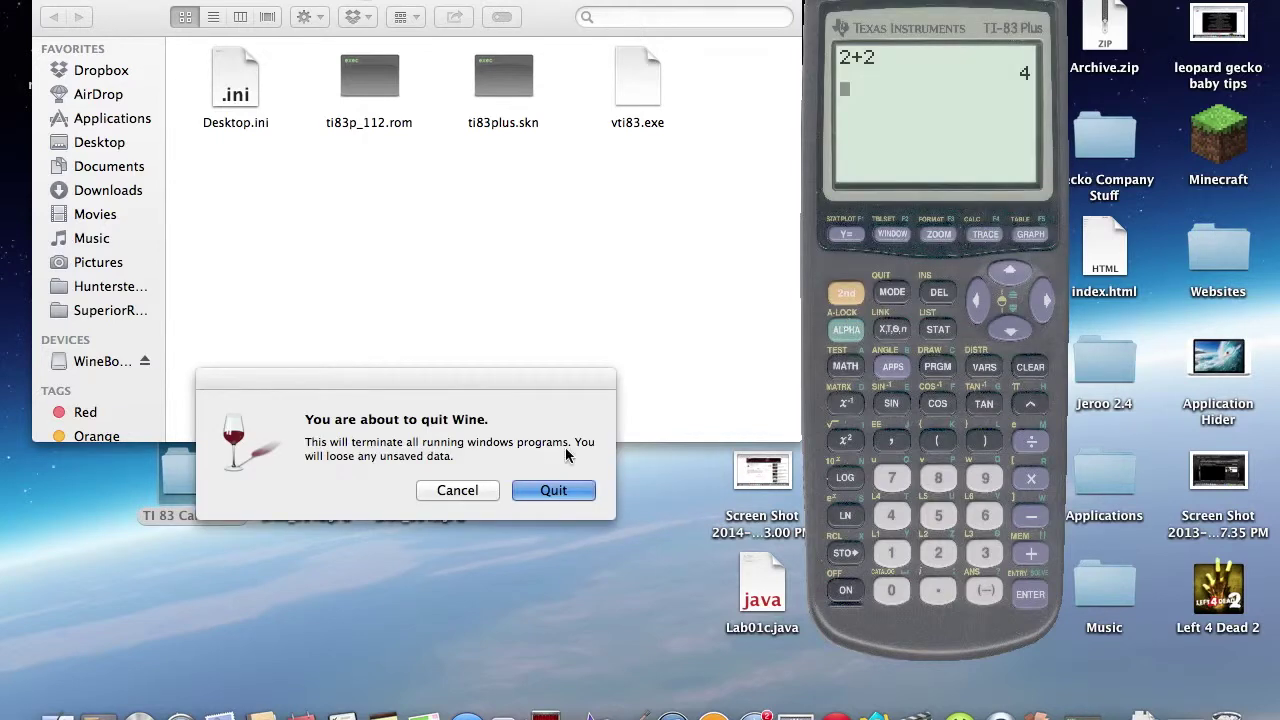
left_click(540, 496)
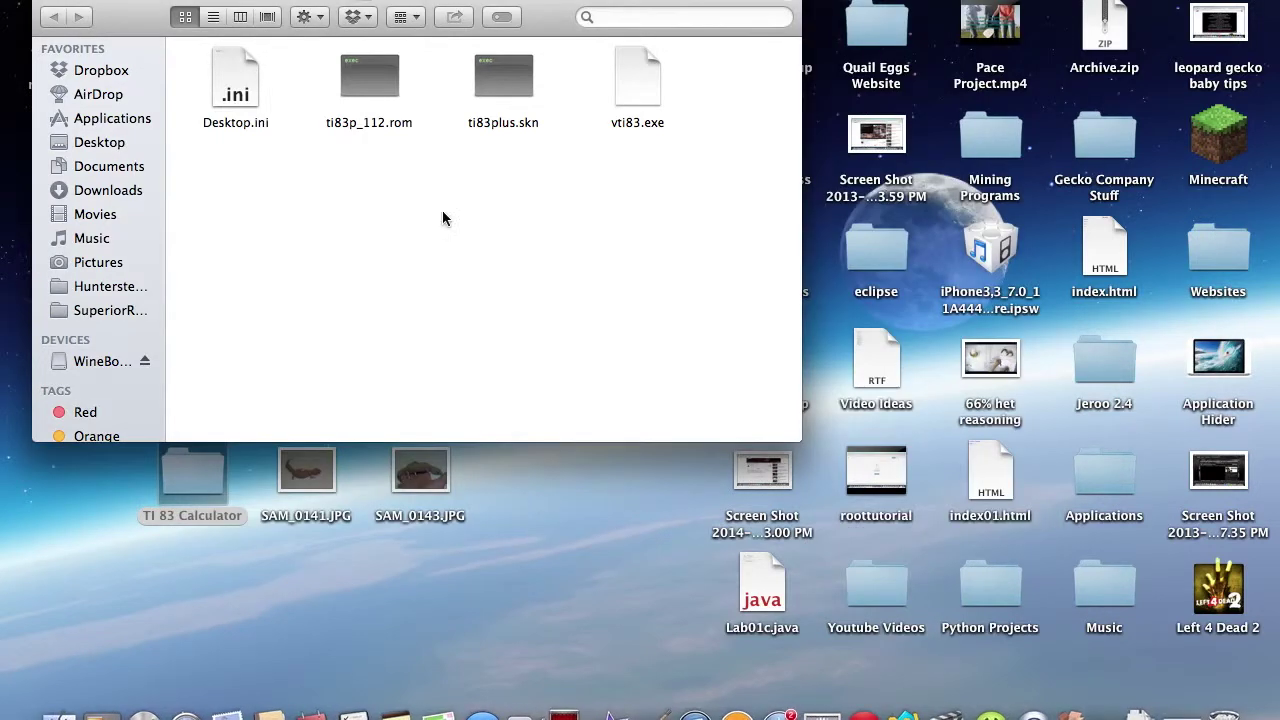
right_click(1073, 710)
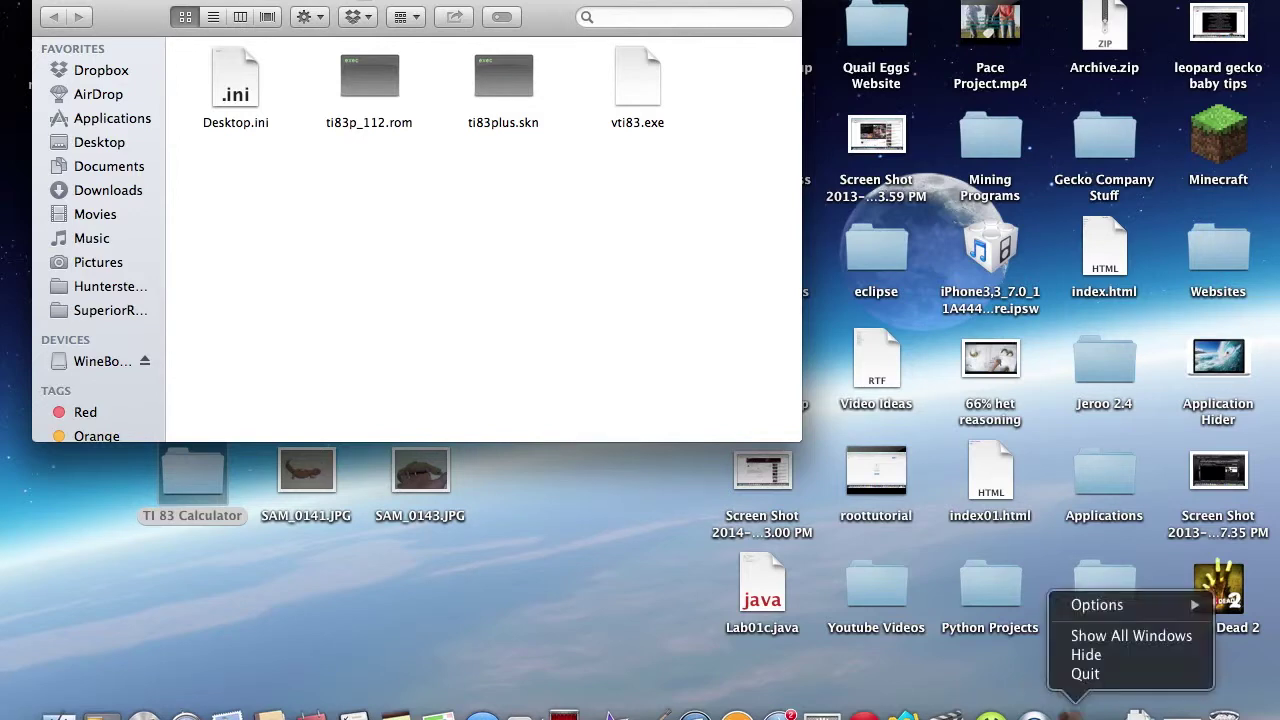
left_click(1085, 674)
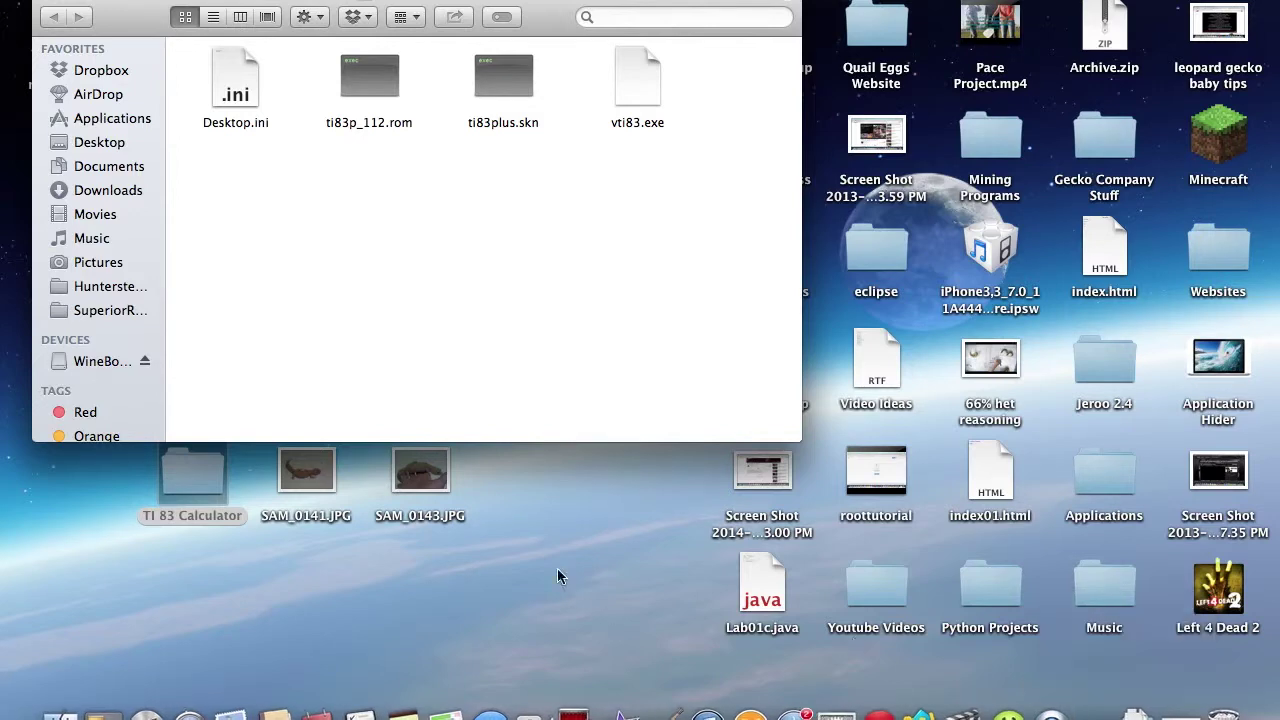